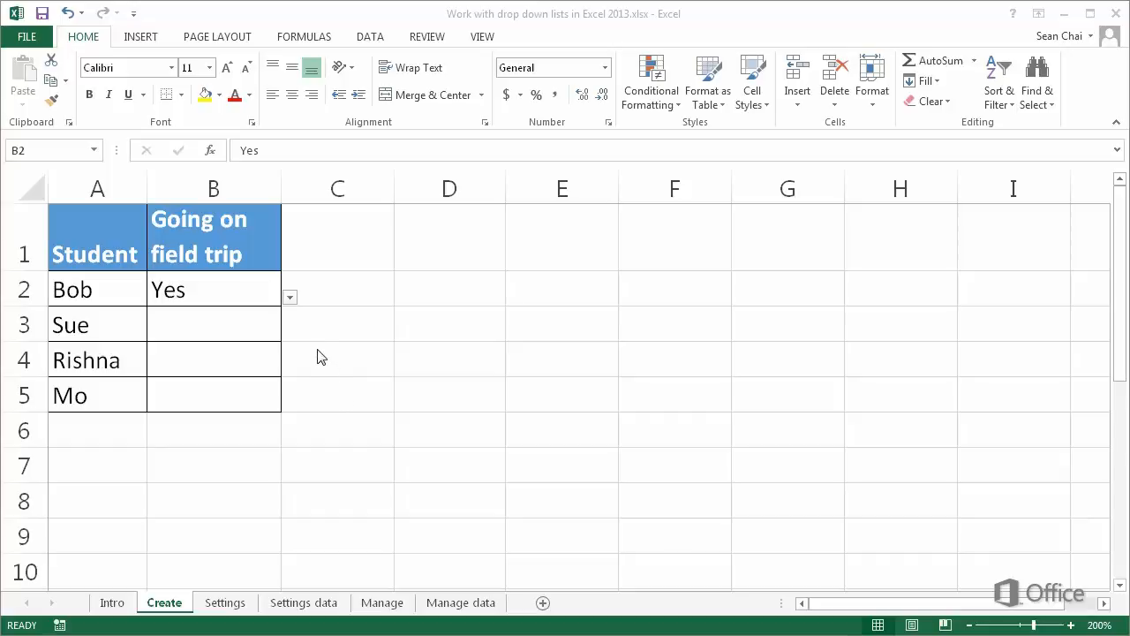
- Examine the drop-down choices for cell B2 on the Create sheet
click(292, 301)
click(291, 300)
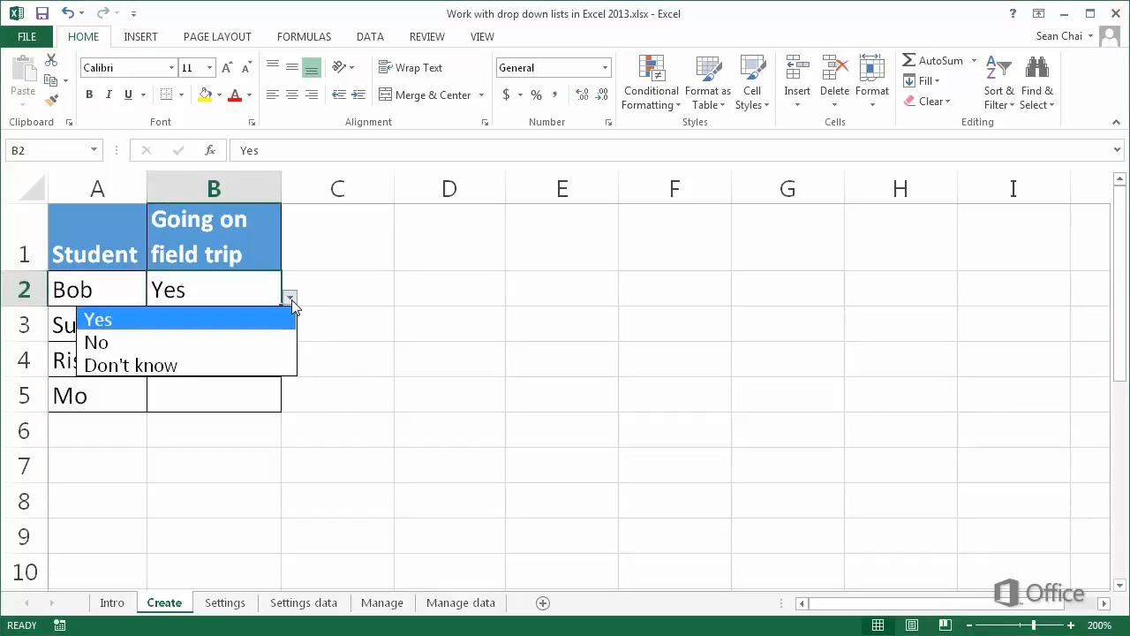
click(290, 300)
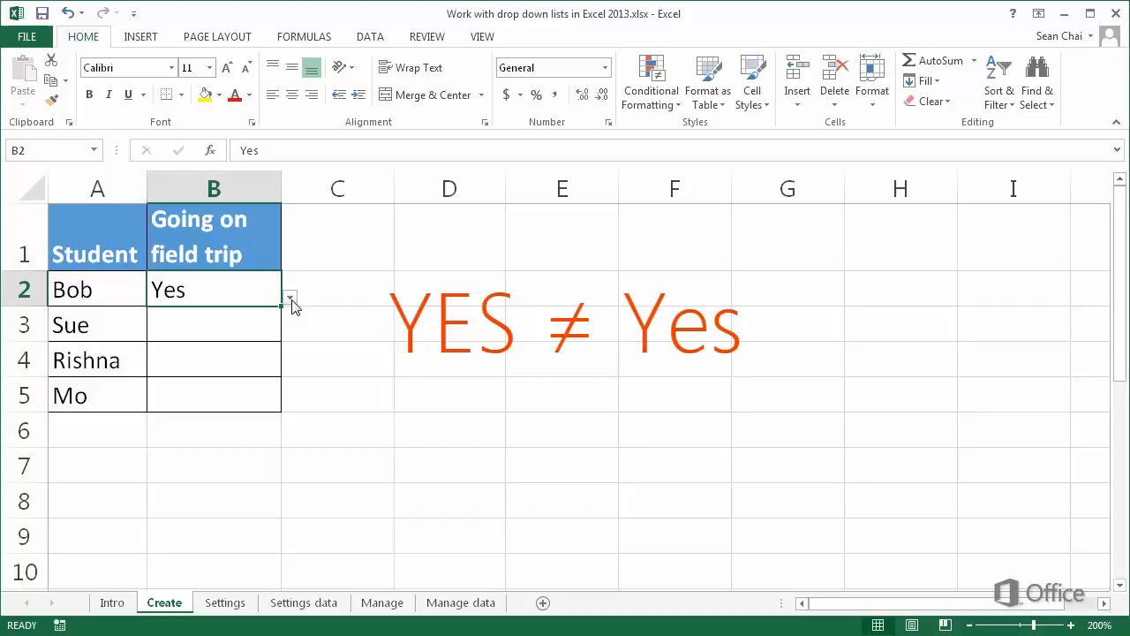
- Enter YES in all capitals as the field trip answer in cell B3
double_click(244, 323)
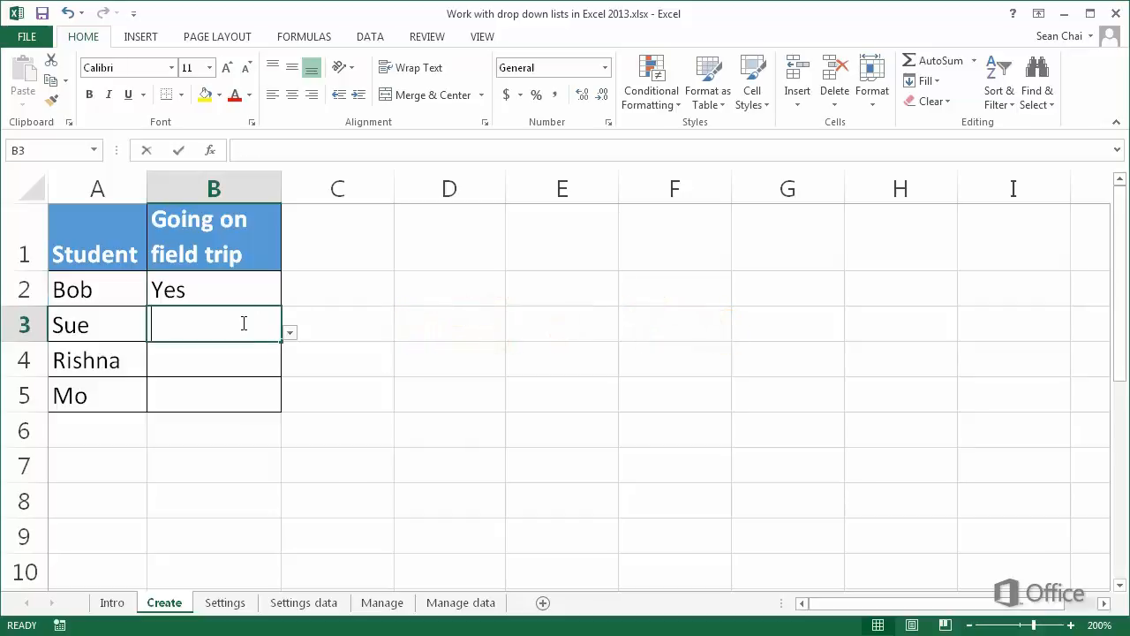
text(YES)
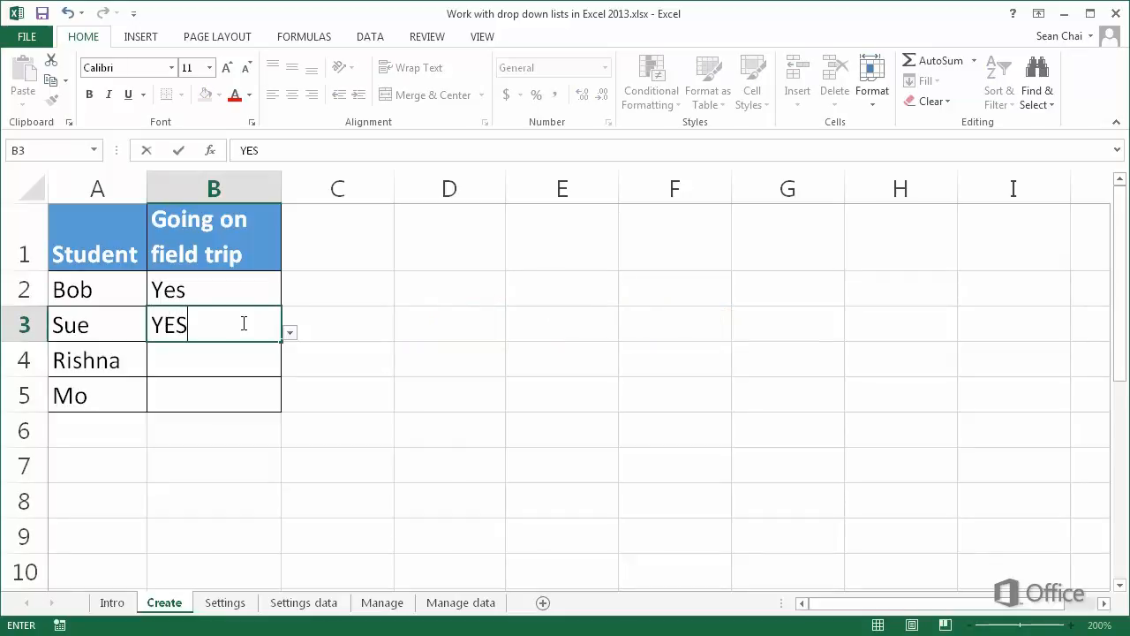
key(Return)
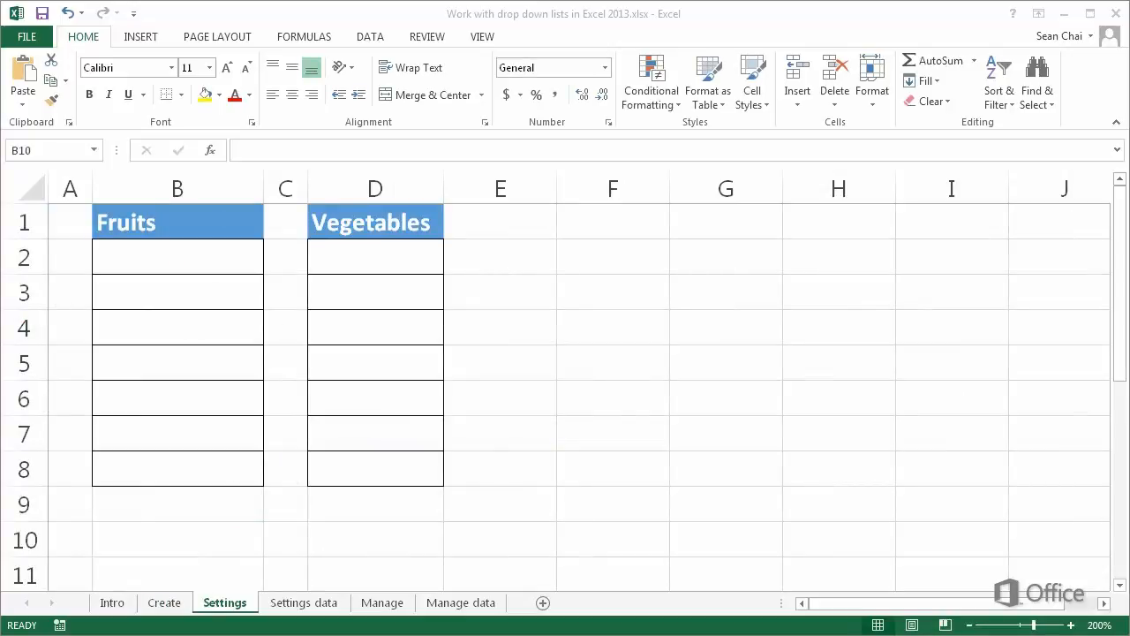
- Restrict cell B2 under Fruits on the Settings sheet to a validation list sourced from ='Settings data'!$A$2:$A$5
click(111, 258)
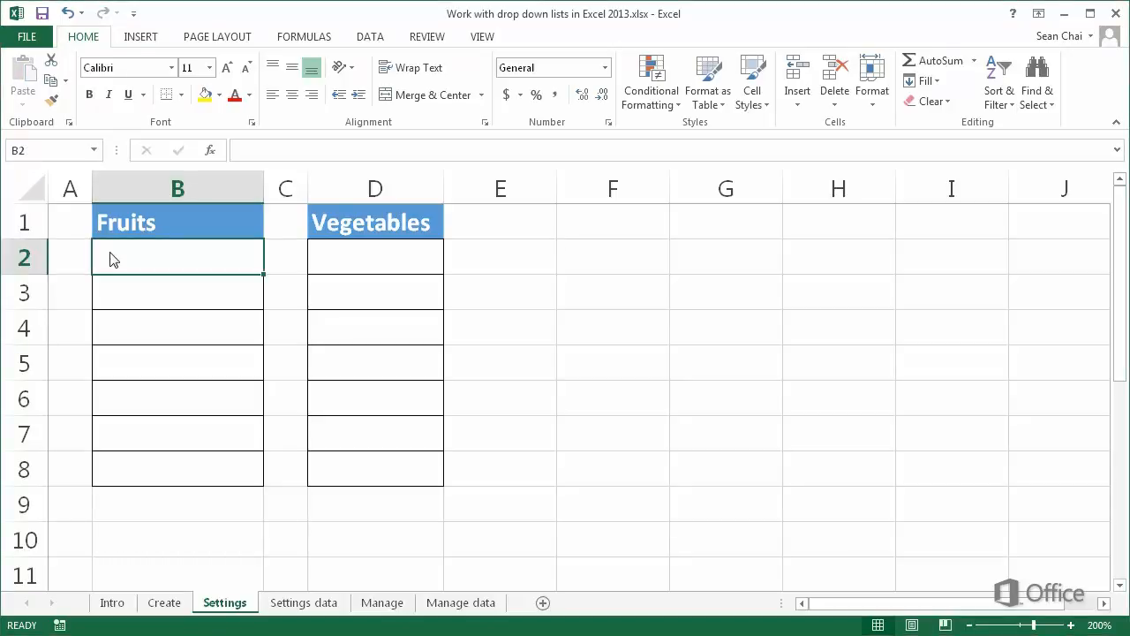
click(372, 37)
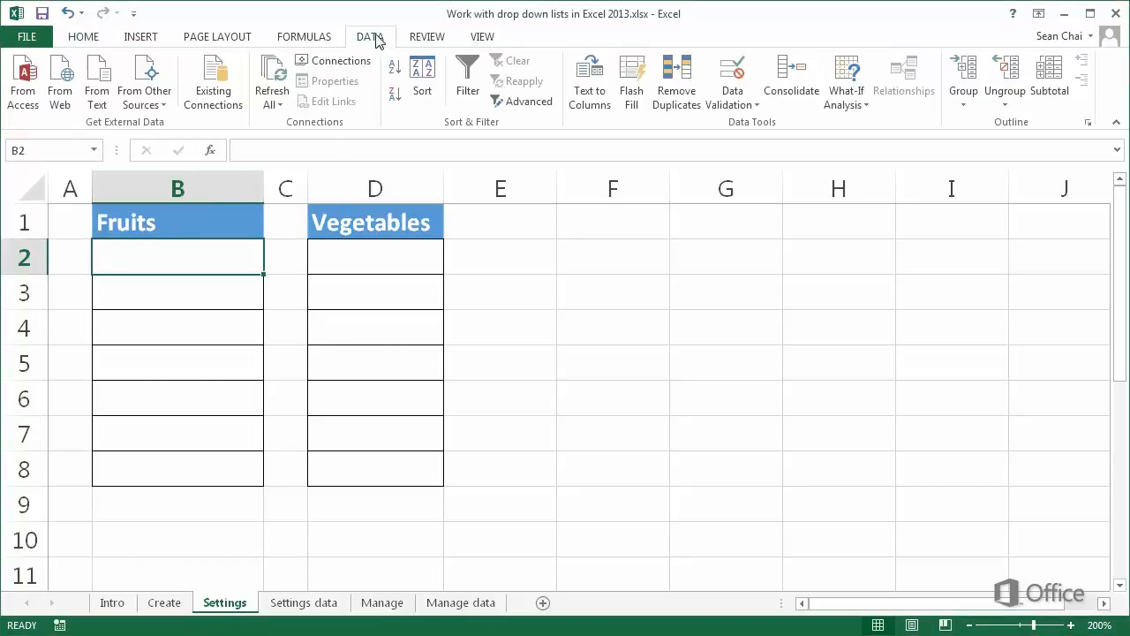
click(731, 76)
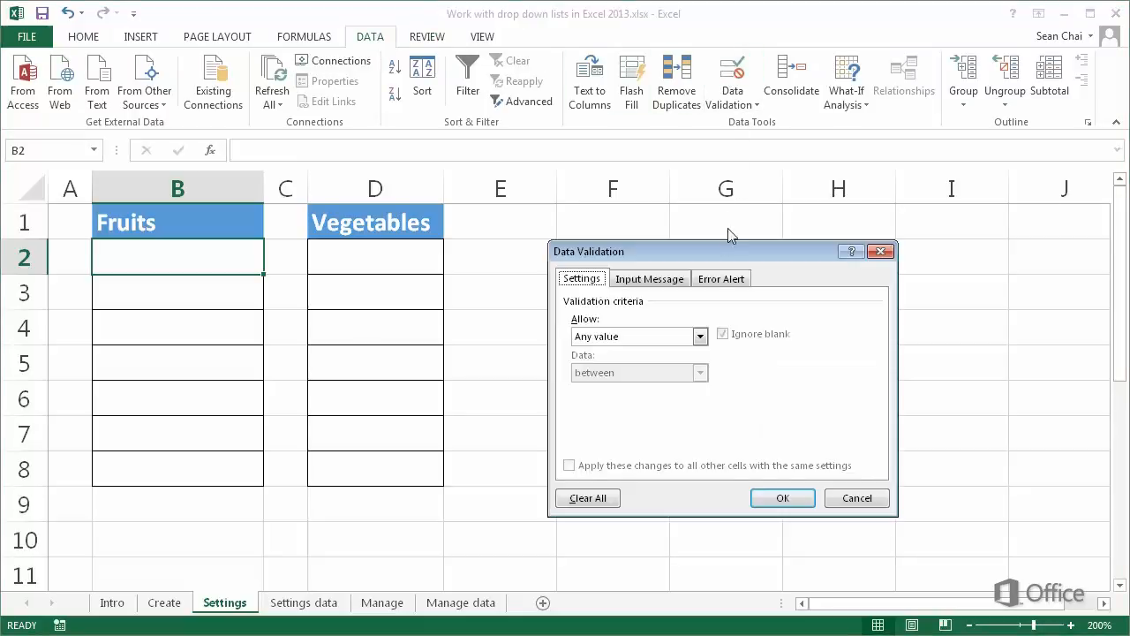
click(700, 336)
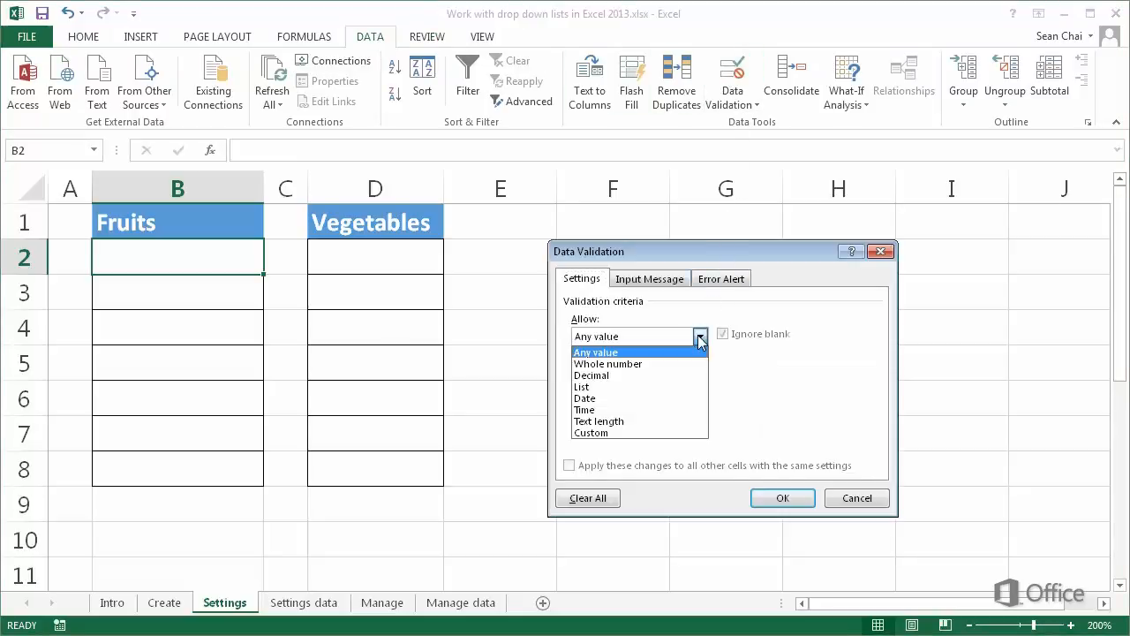
click(686, 387)
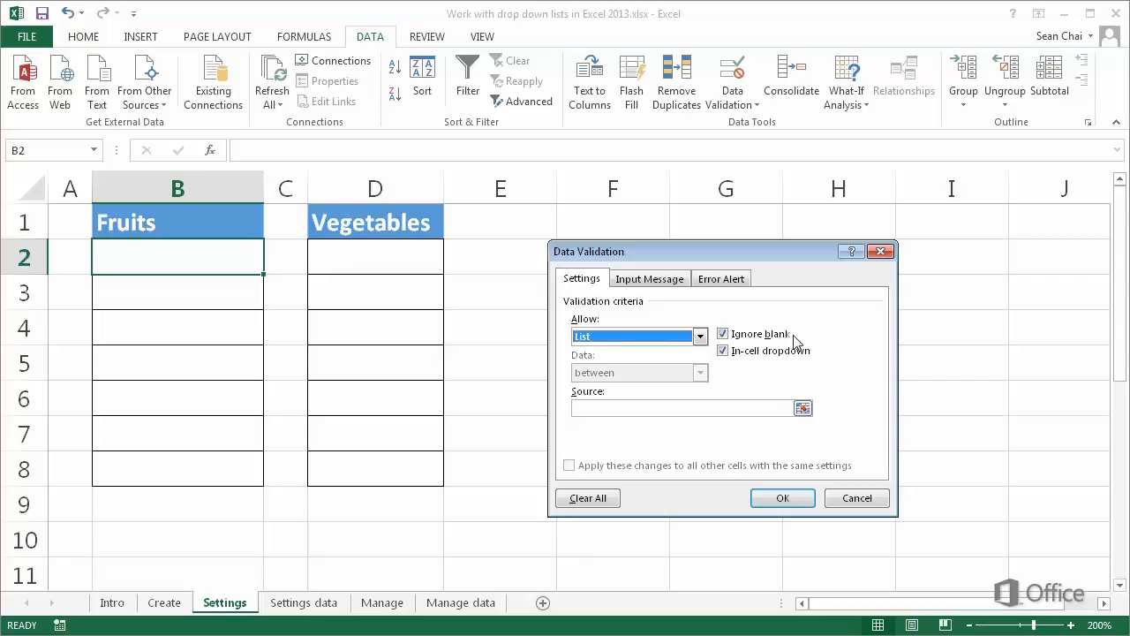
click(703, 404)
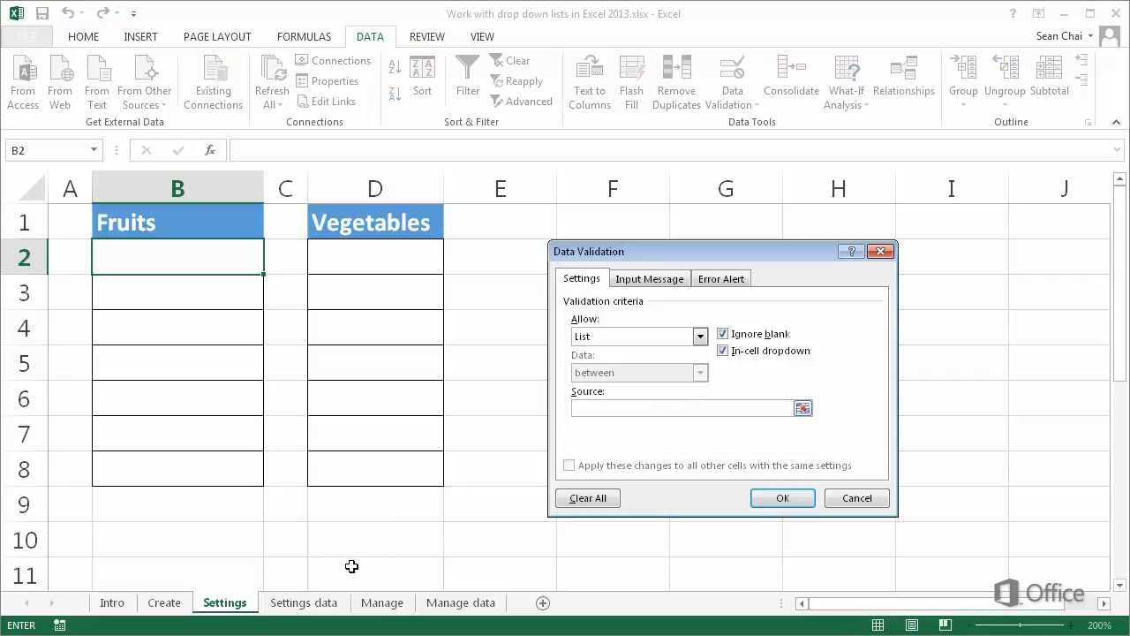
click(336, 604)
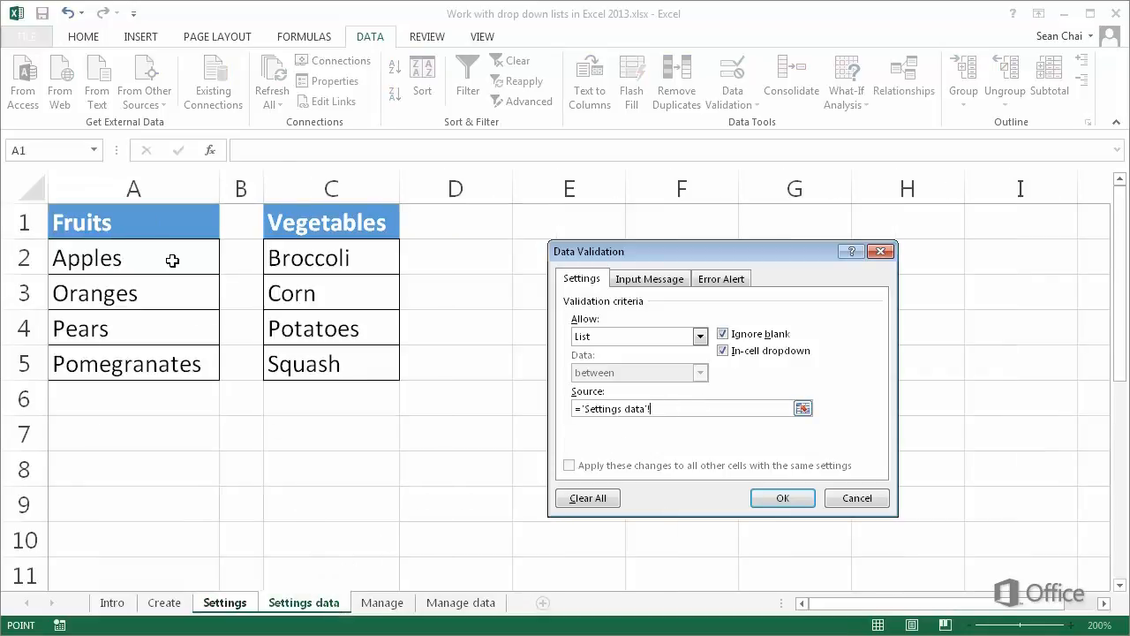
drag(169, 255, 169, 366)
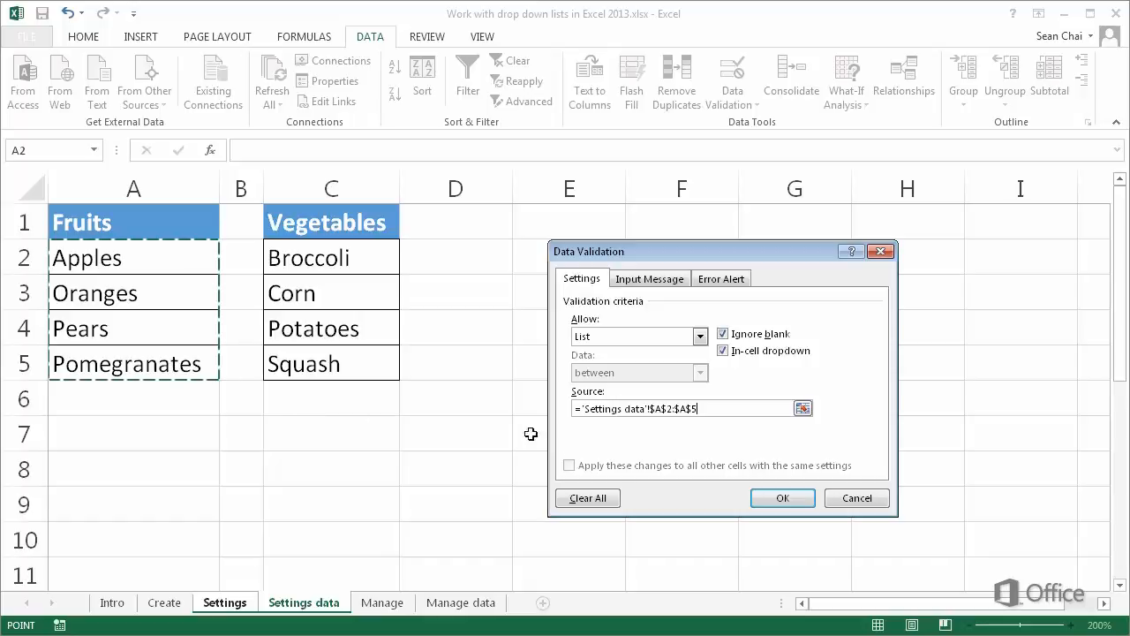
click(776, 497)
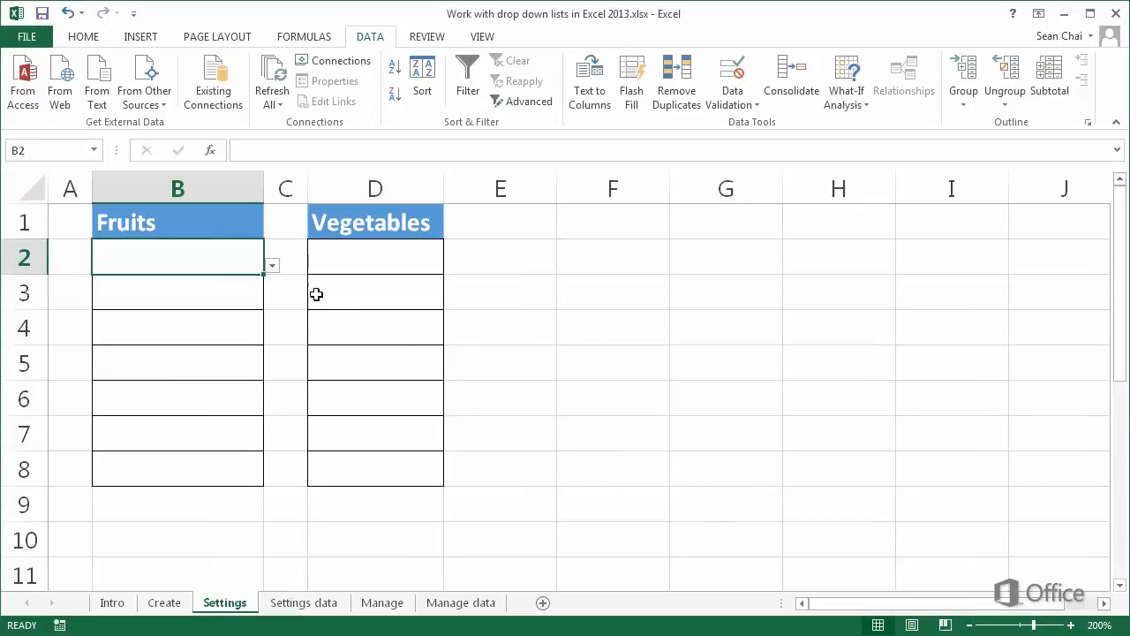
- Test the drop-down list in B2 by choosing Apples, and clear the cell again
click(278, 268)
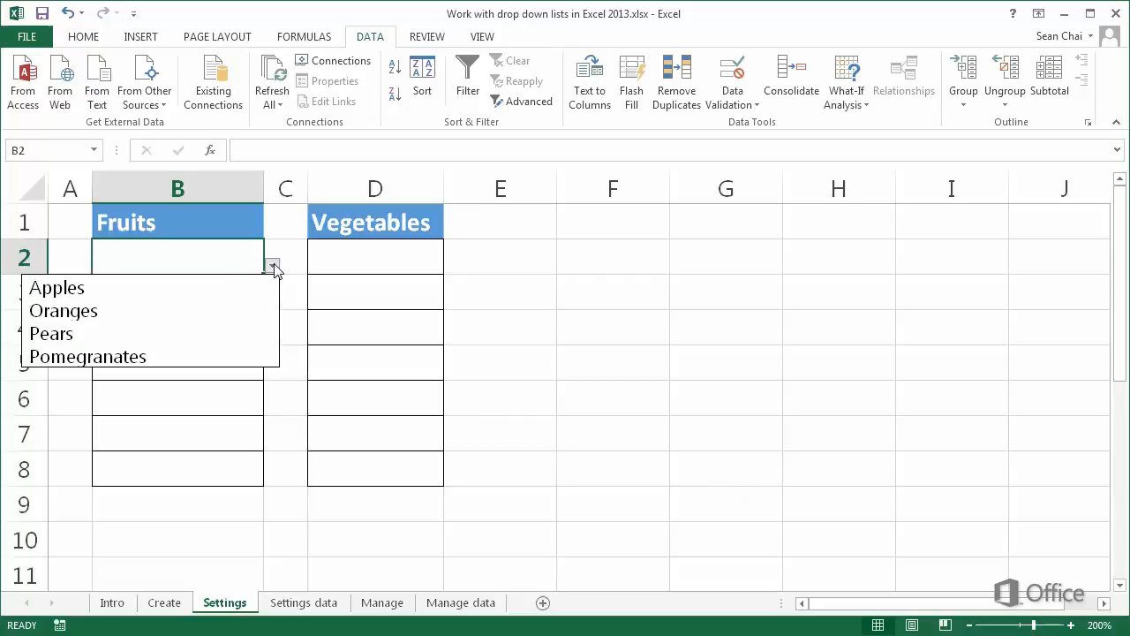
click(270, 288)
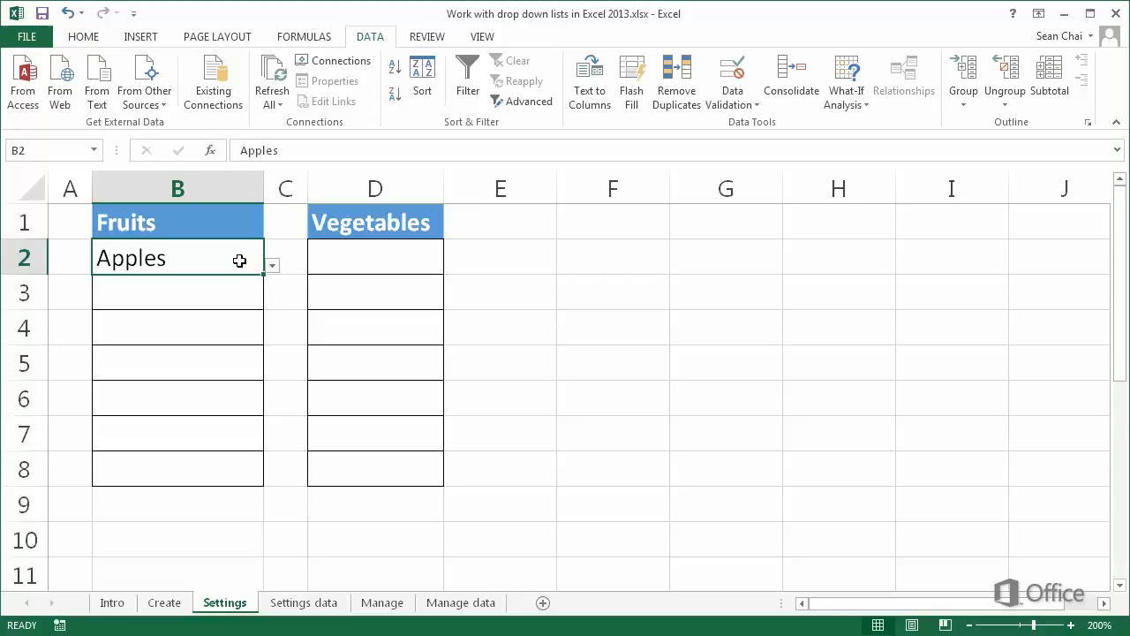
key(Delete)
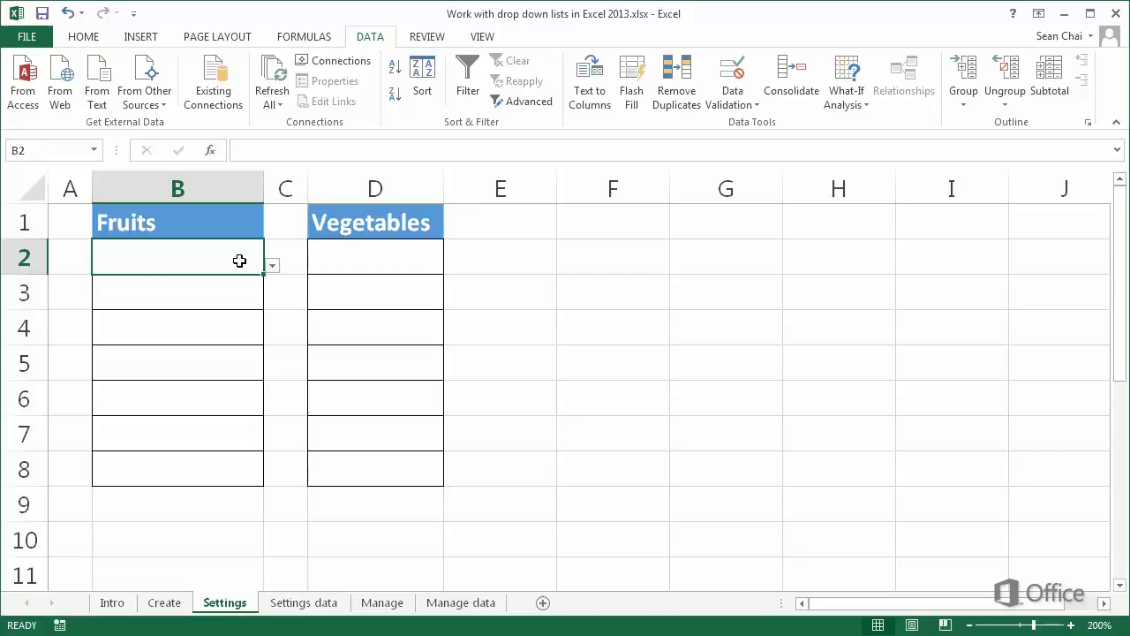
- Copy the fruit drop-down from B2 to cells B3:B8 and check the list in B5
key(ctrl+c)
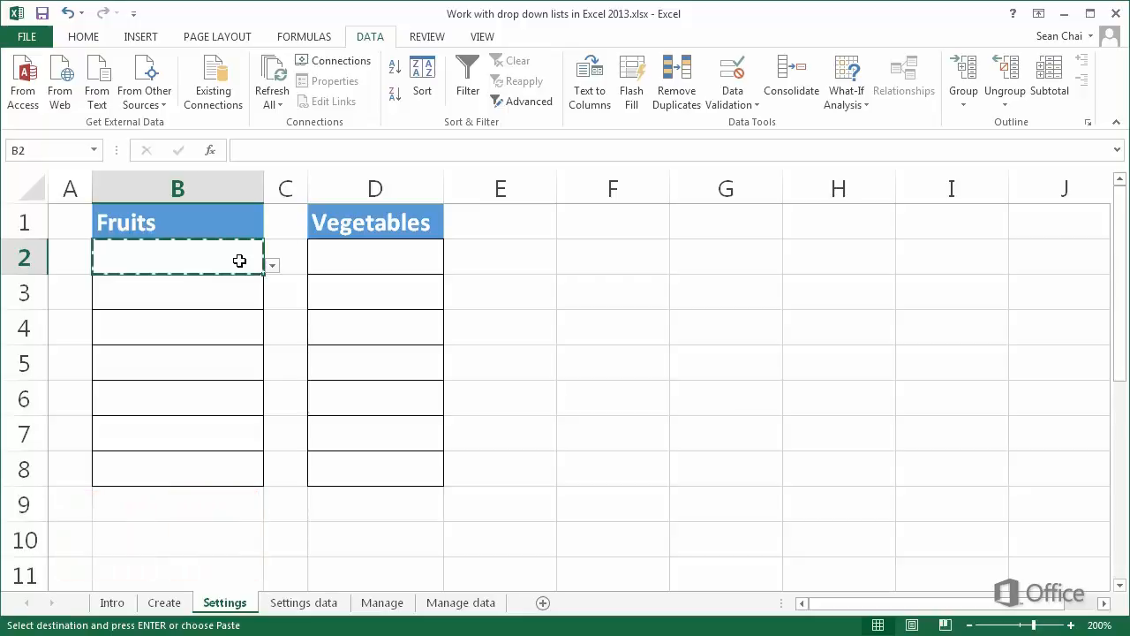
drag(226, 293, 216, 466)
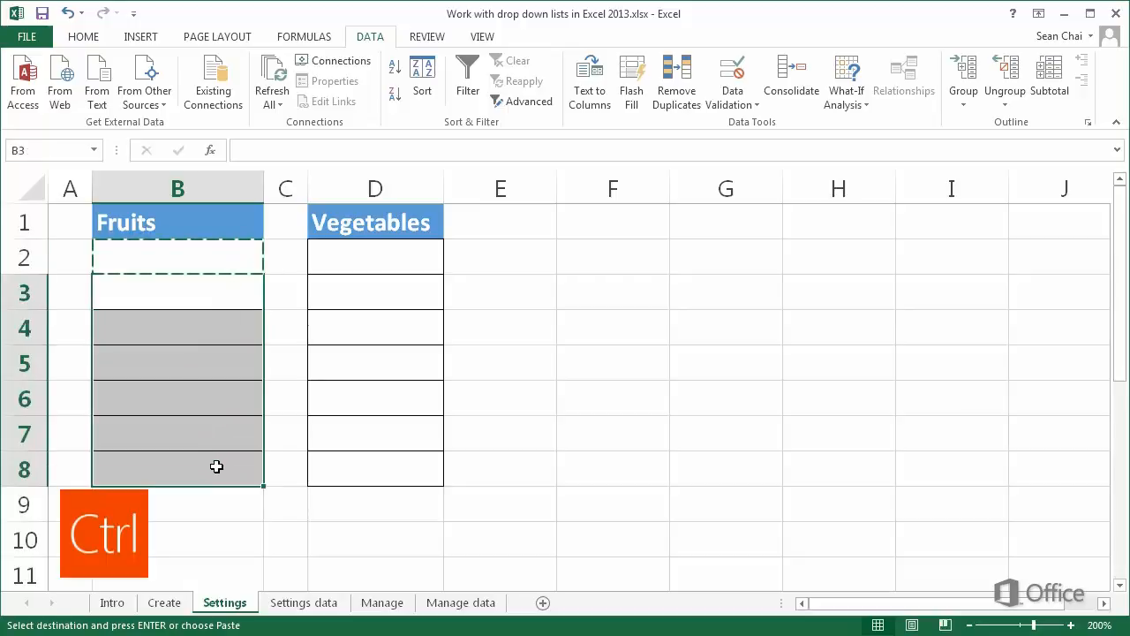
key(ctrl+v)
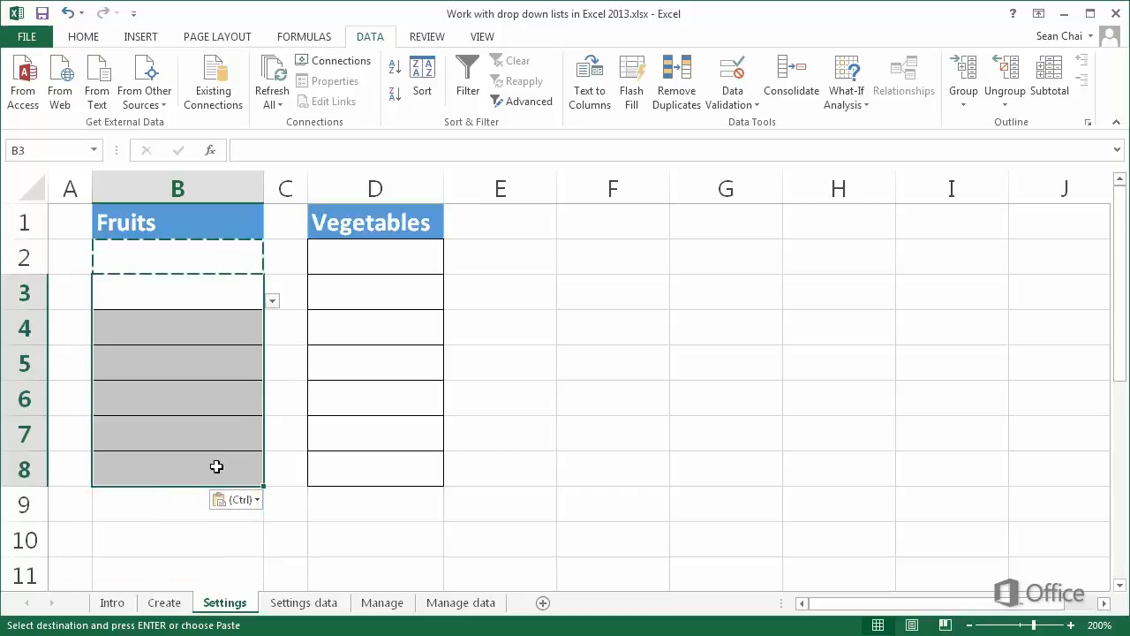
key(Escape)
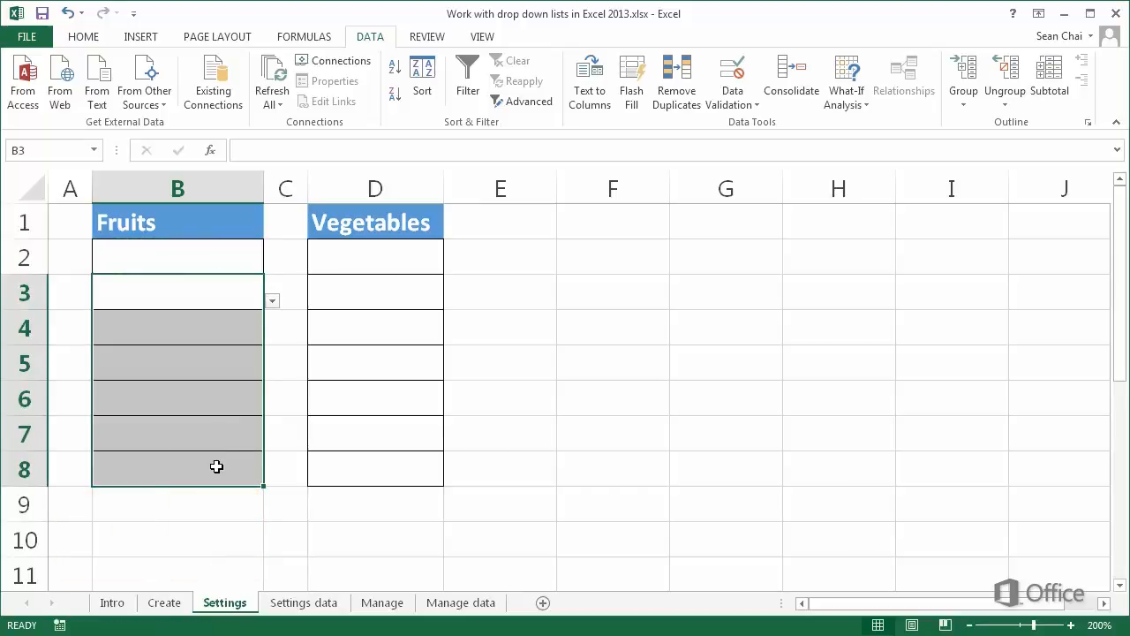
click(247, 365)
click(273, 372)
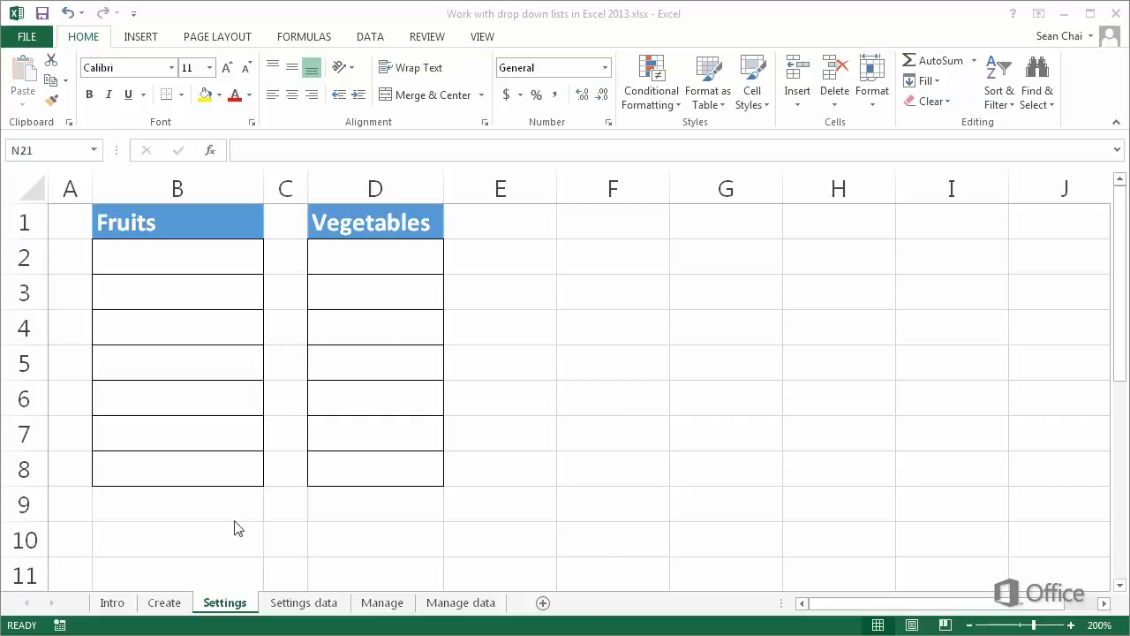
- Name the vegetable range C2:C5 on the Settings data sheet _Veggies and reselect the range to verify its name
click(306, 604)
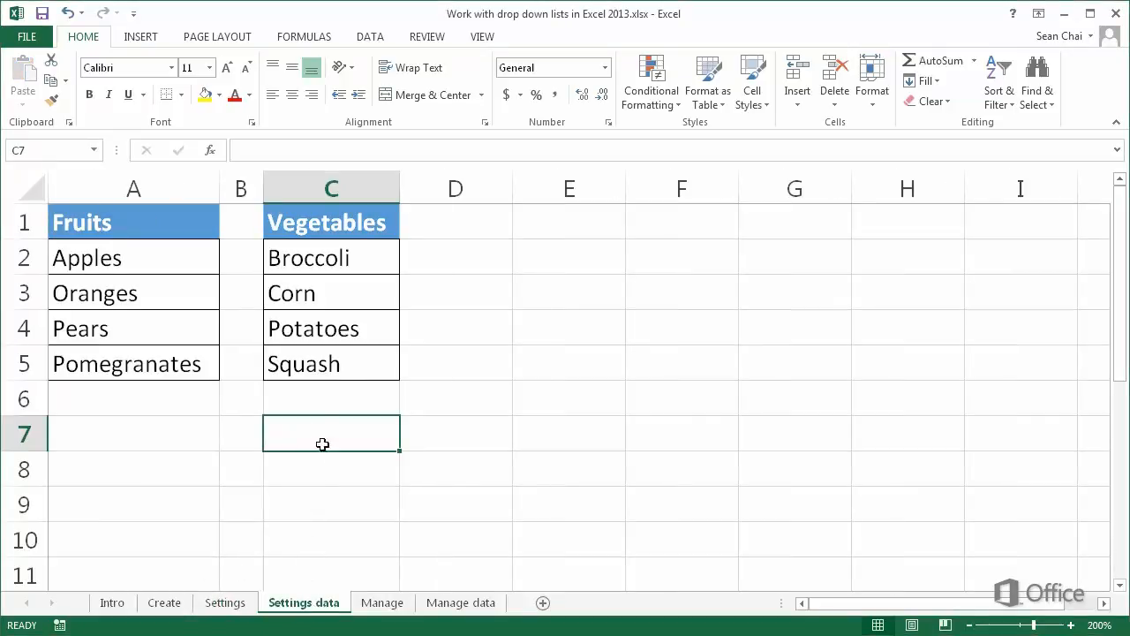
drag(330, 258, 331, 361)
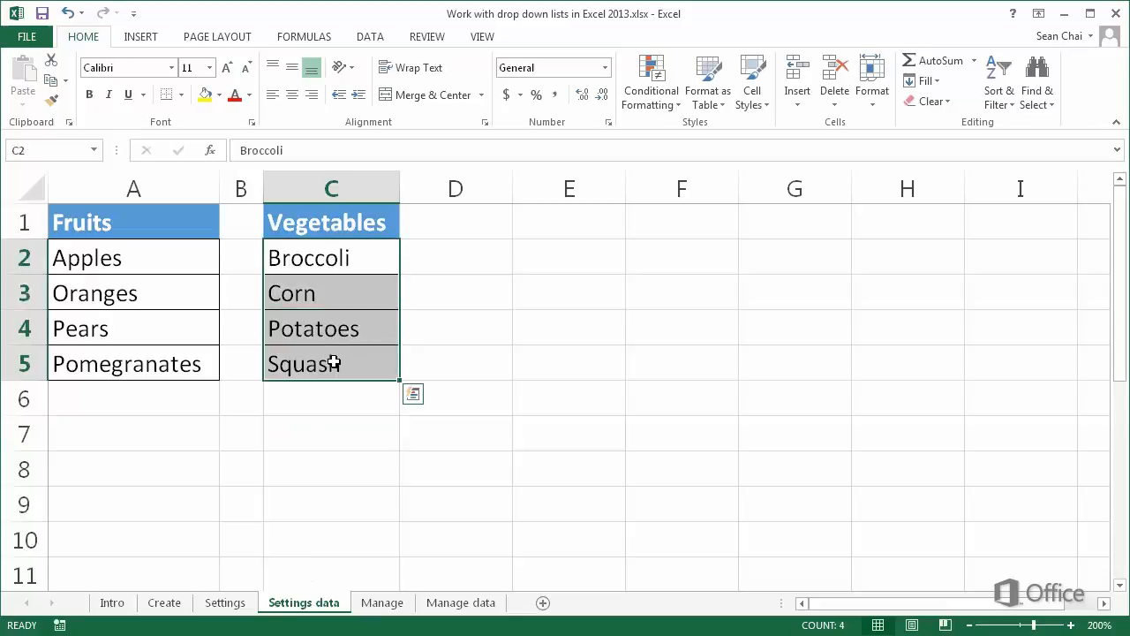
click(15, 152)
text(Veggies)
click(317, 439)
drag(323, 259, 336, 356)
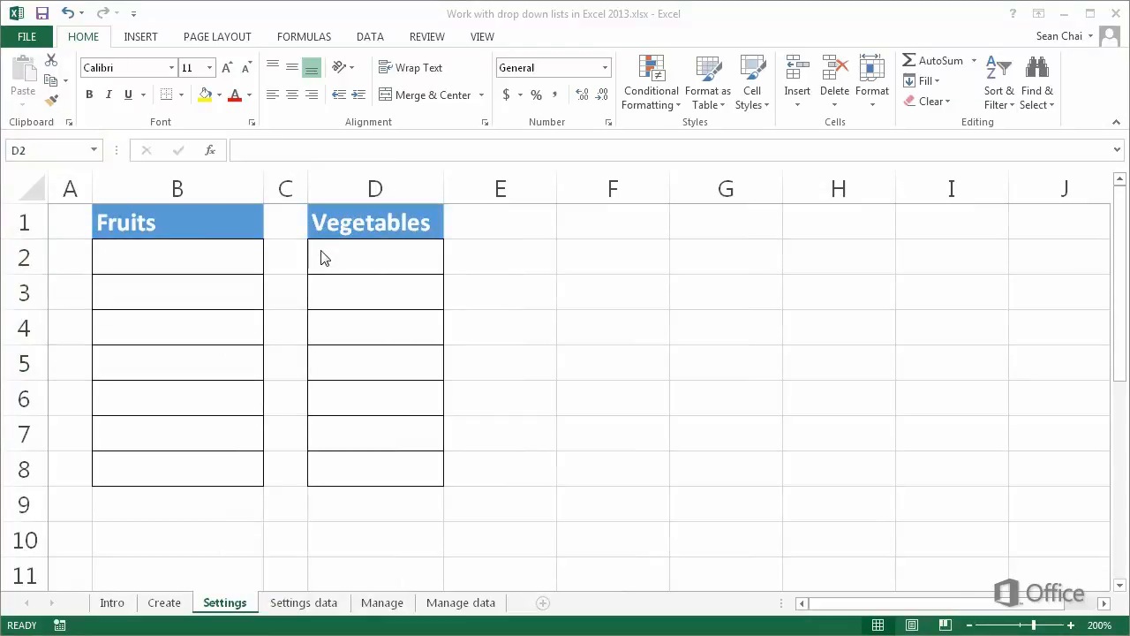
- Restrict cell D2 under Vegetables on the Settings sheet to a validation list that uses the named range _Veggies as its source
click(322, 257)
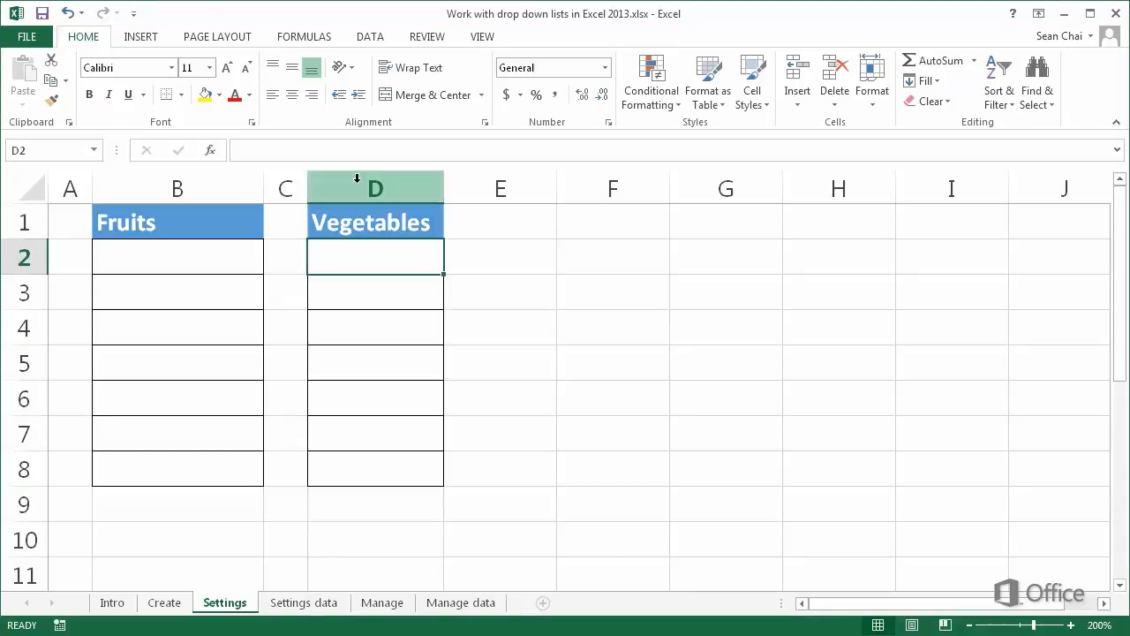
click(370, 38)
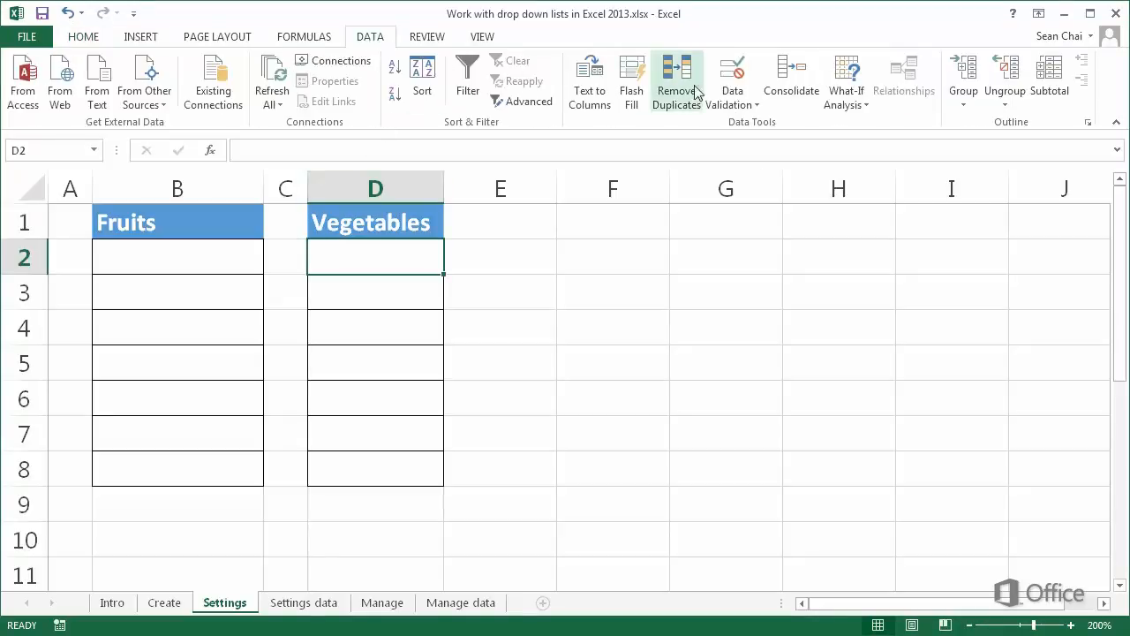
click(729, 79)
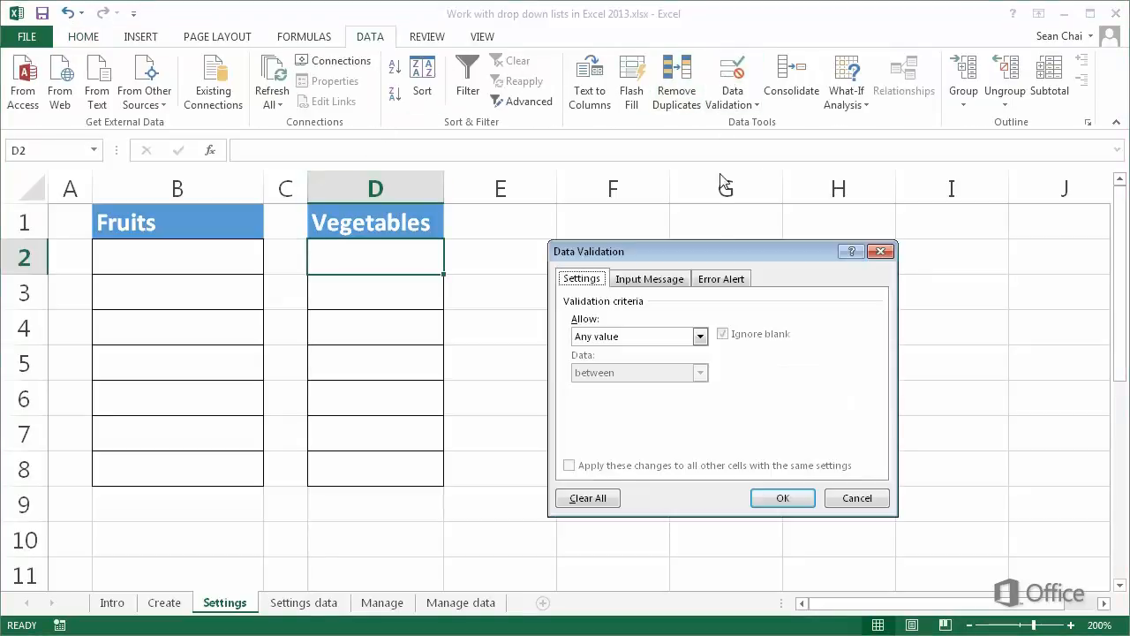
click(700, 336)
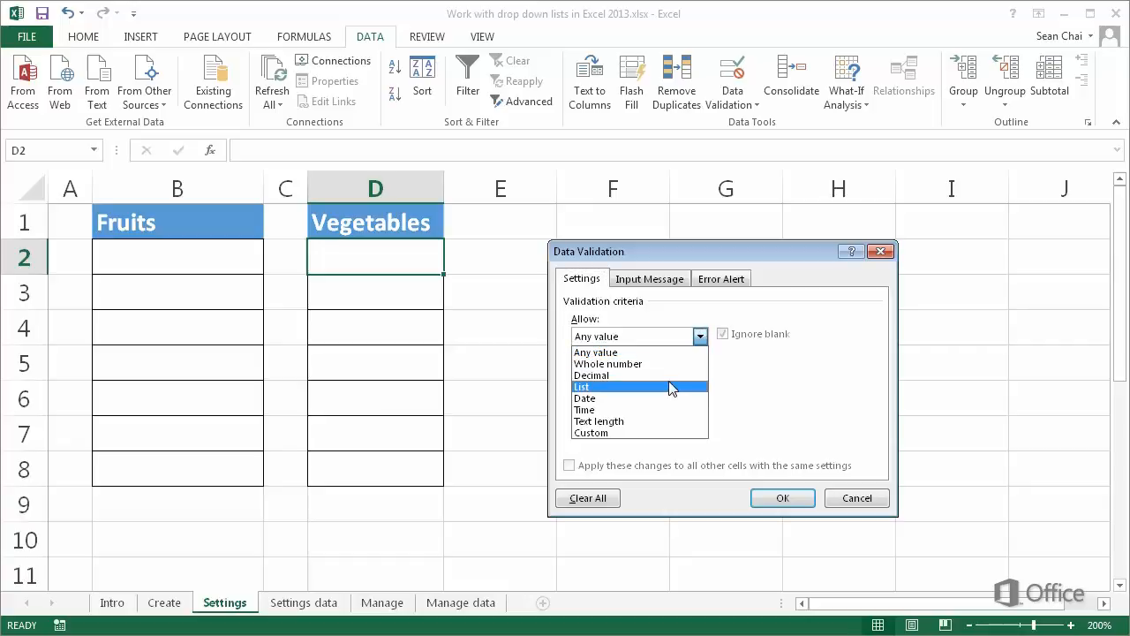
click(670, 387)
click(659, 409)
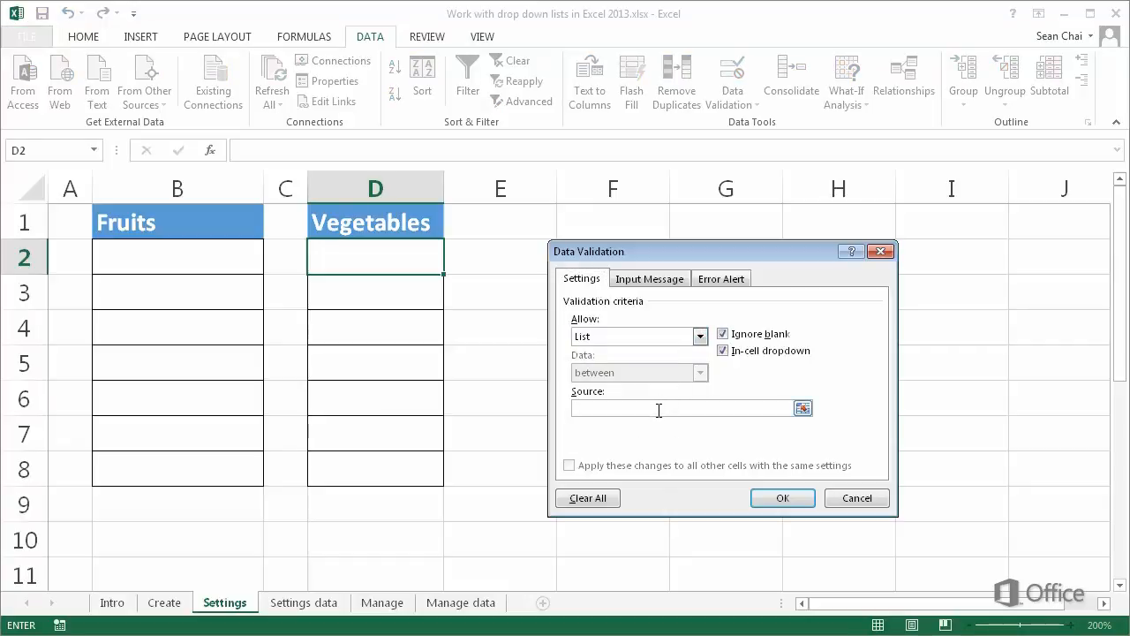
key(F3)
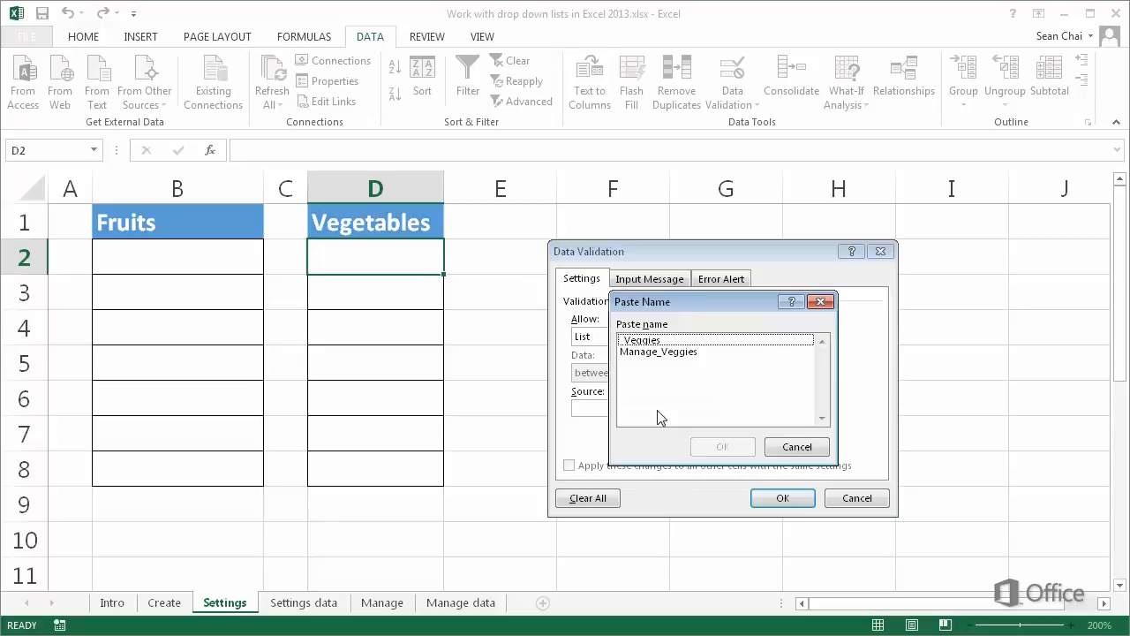
click(666, 342)
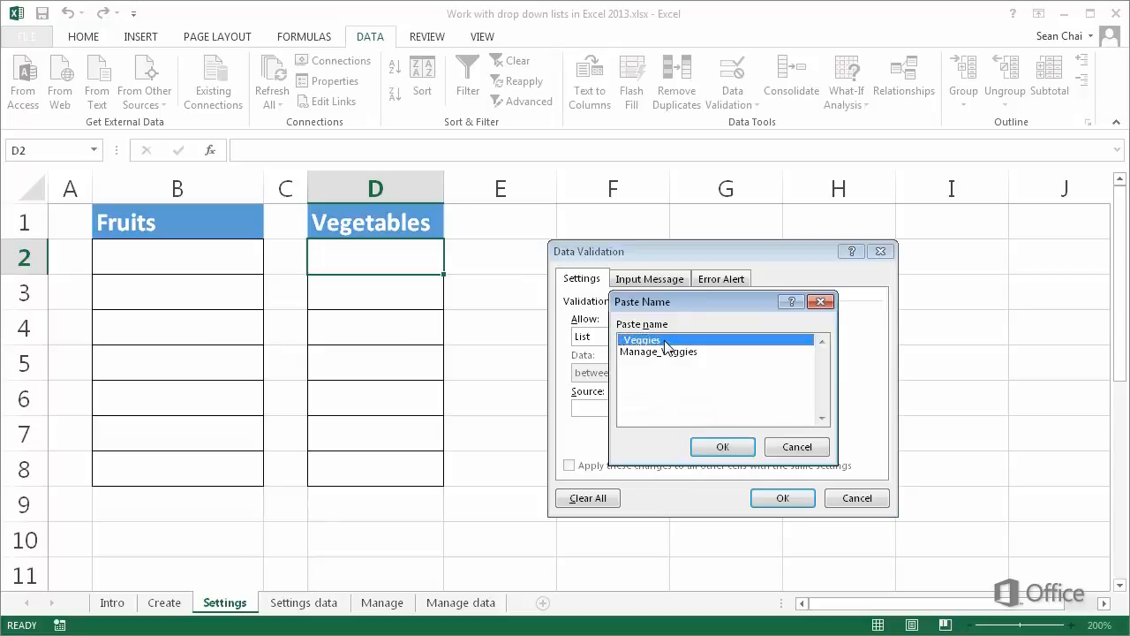
click(711, 451)
click(767, 498)
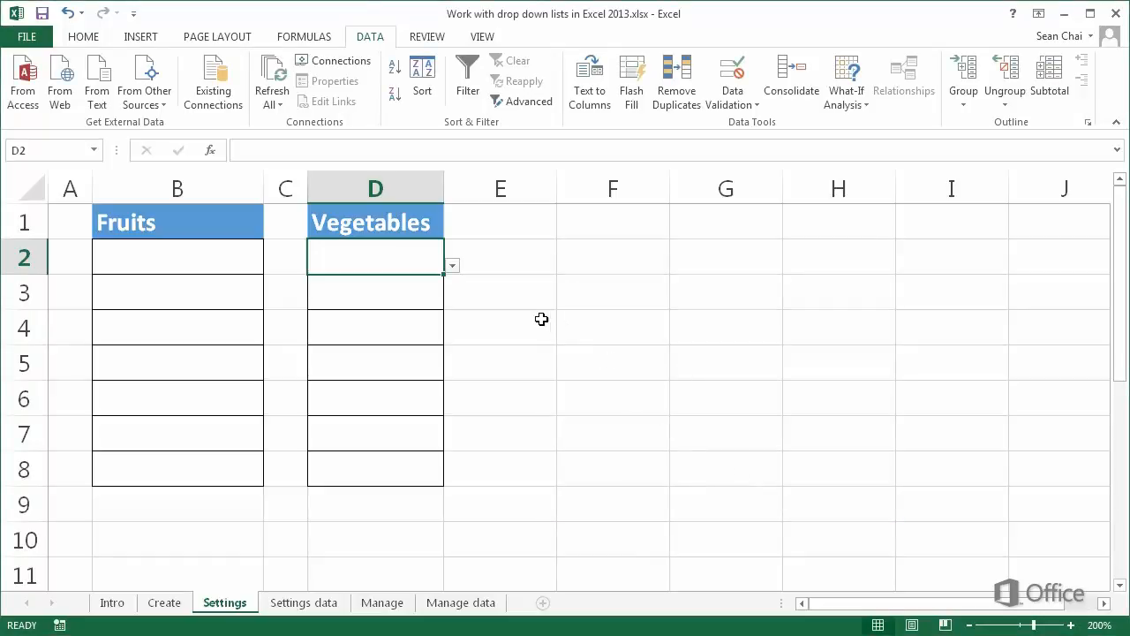
- Test the drop-down list in D2 by choosing Broccoli, and clear the cell again
click(452, 266)
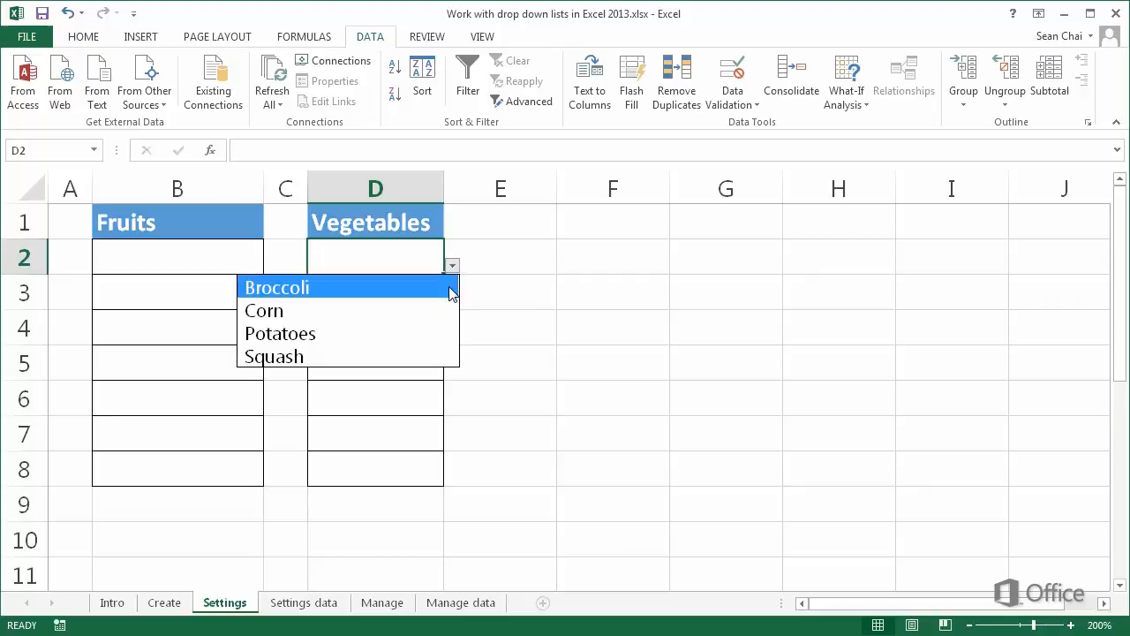
click(453, 288)
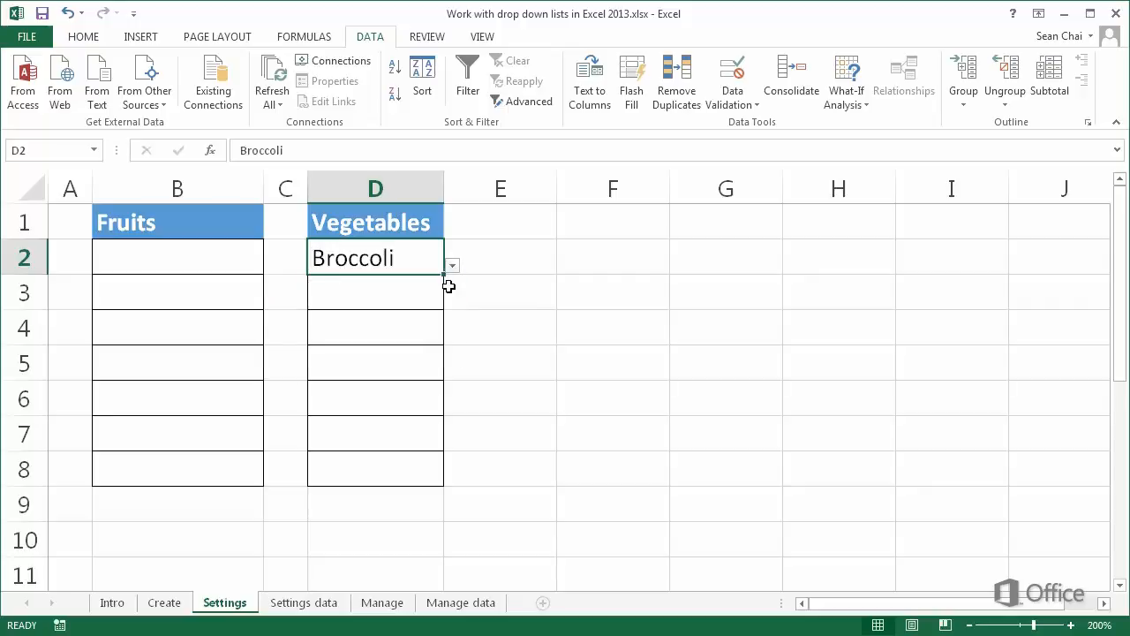
key(Delete)
- Copy the vegetable drop-down from D2 to cells D3:D8 and check the list in D6
key(ctrl+c)
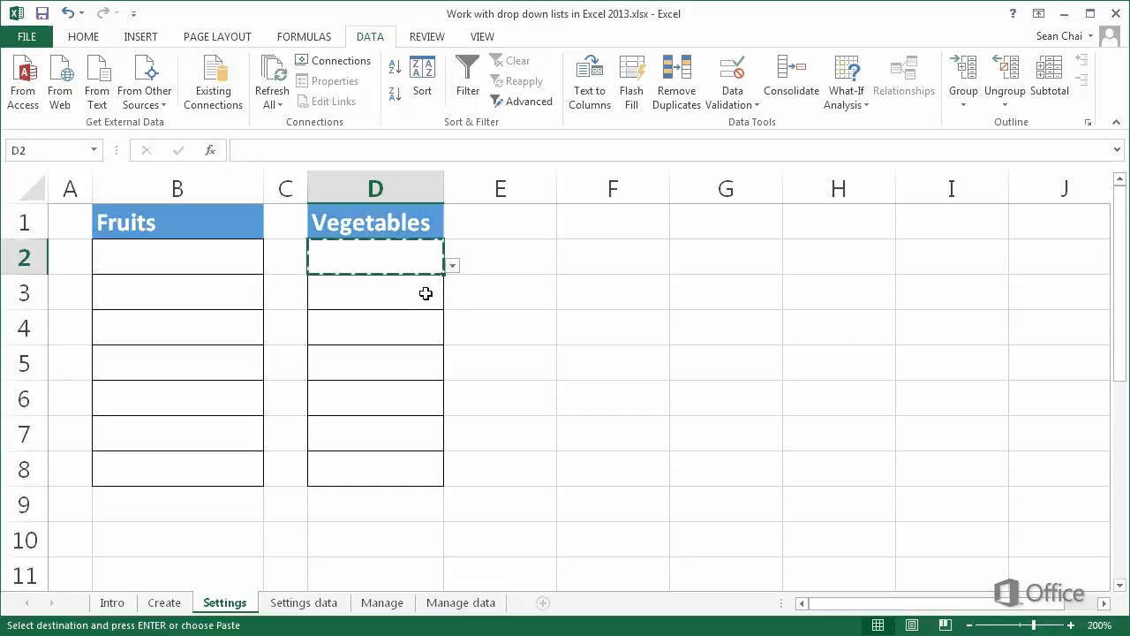
drag(427, 292, 401, 459)
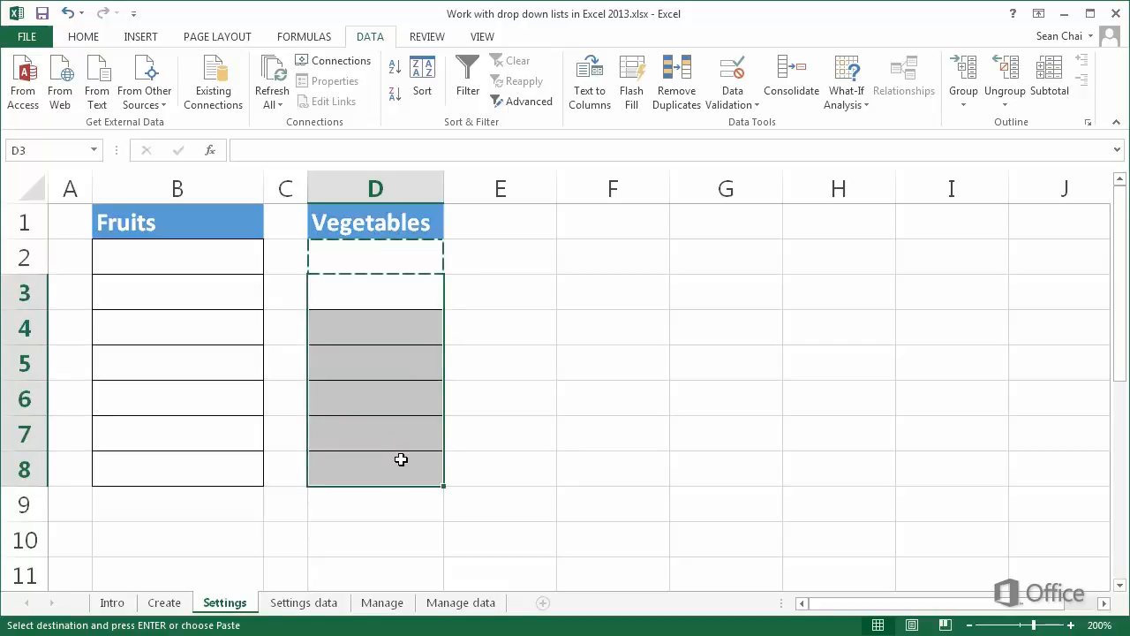
key(ctrl+v)
click(429, 396)
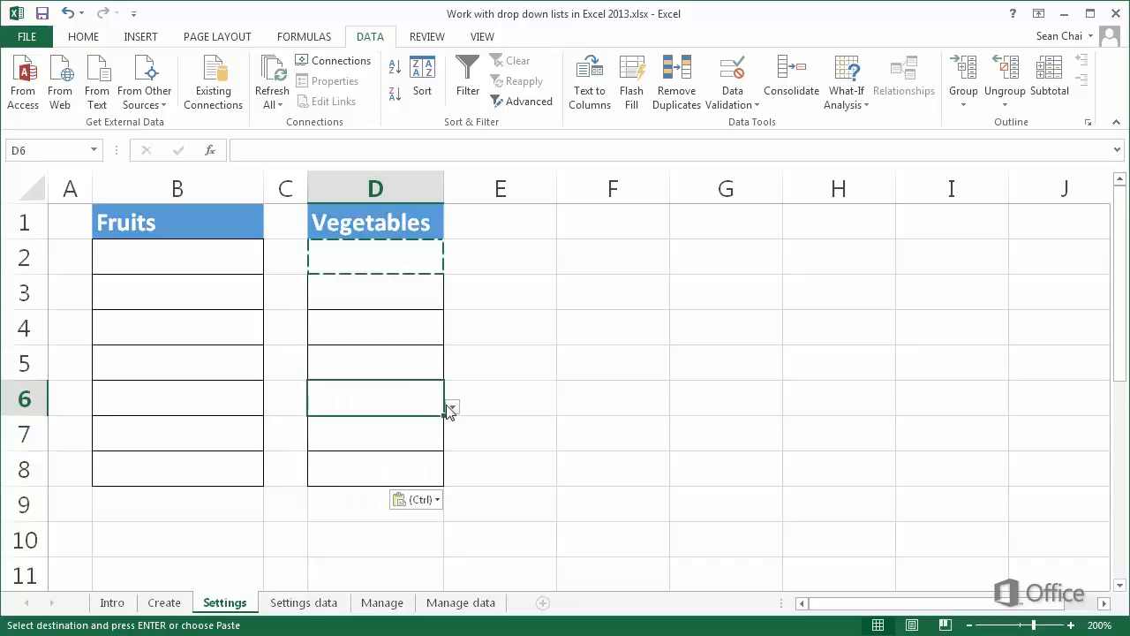
click(451, 408)
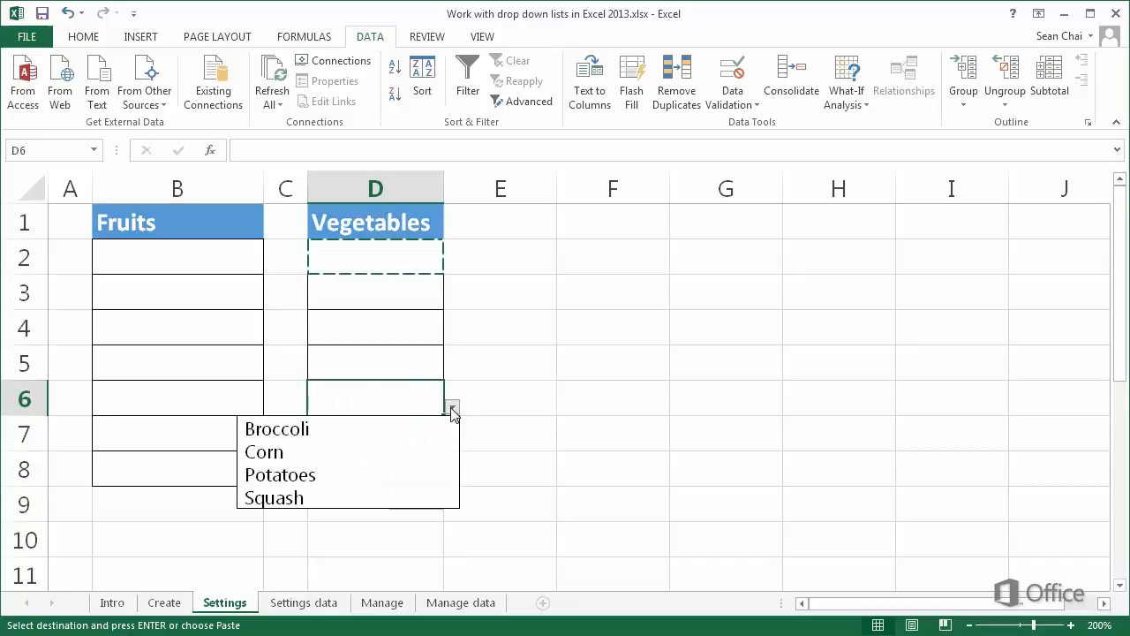